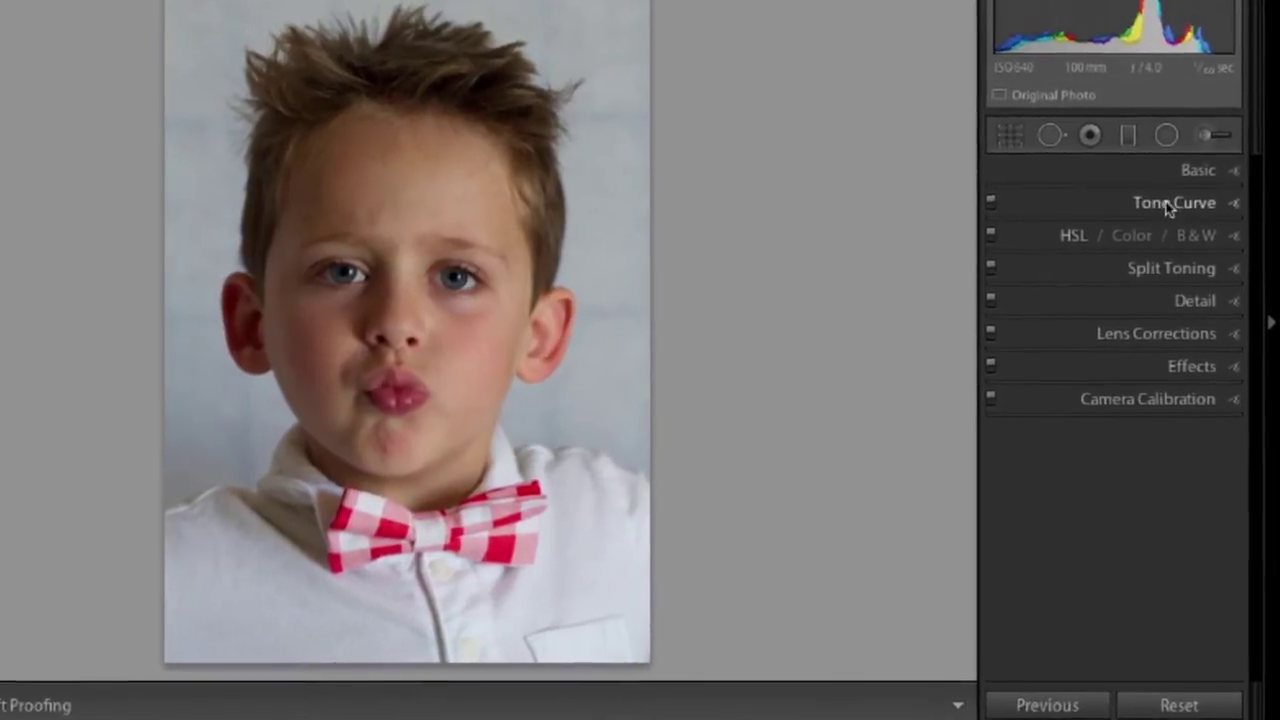
- Expand the Tone Curve panel in Develop for the boy's portrait
left_click(1163, 208)
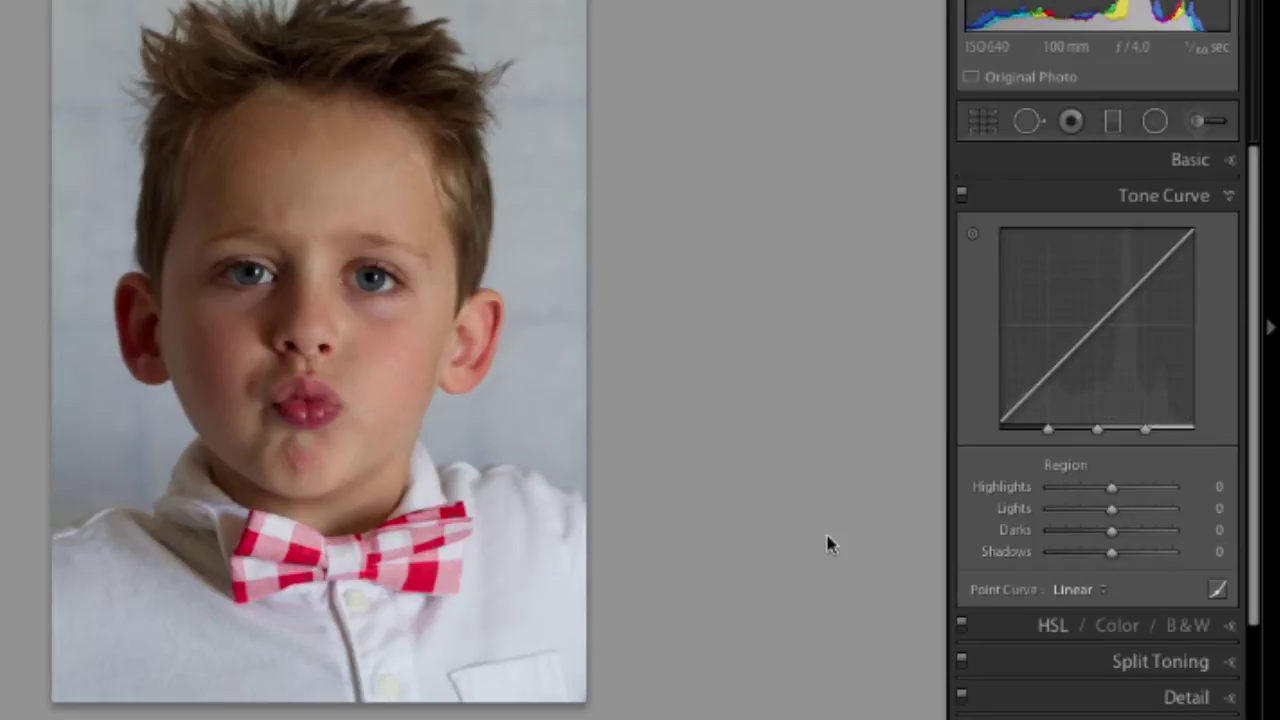
- Convert the boy's portrait to black and white with the V shortcut
key("v")
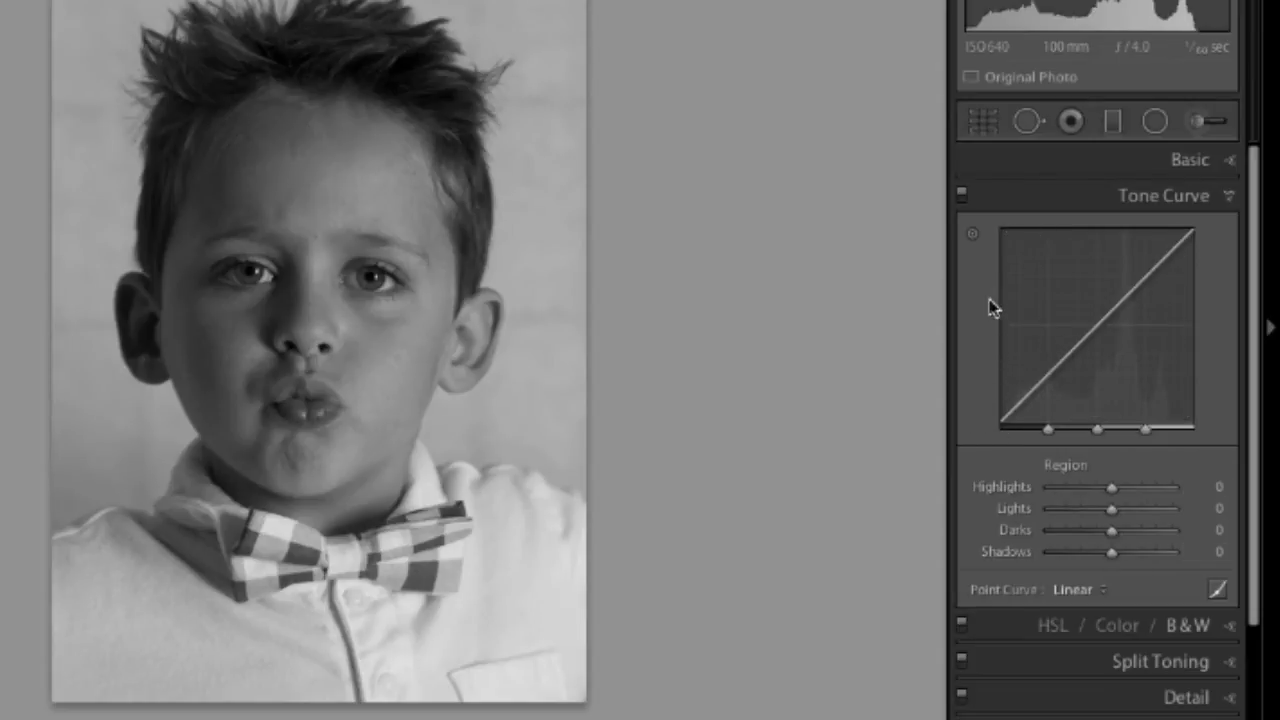
left_click(971, 237)
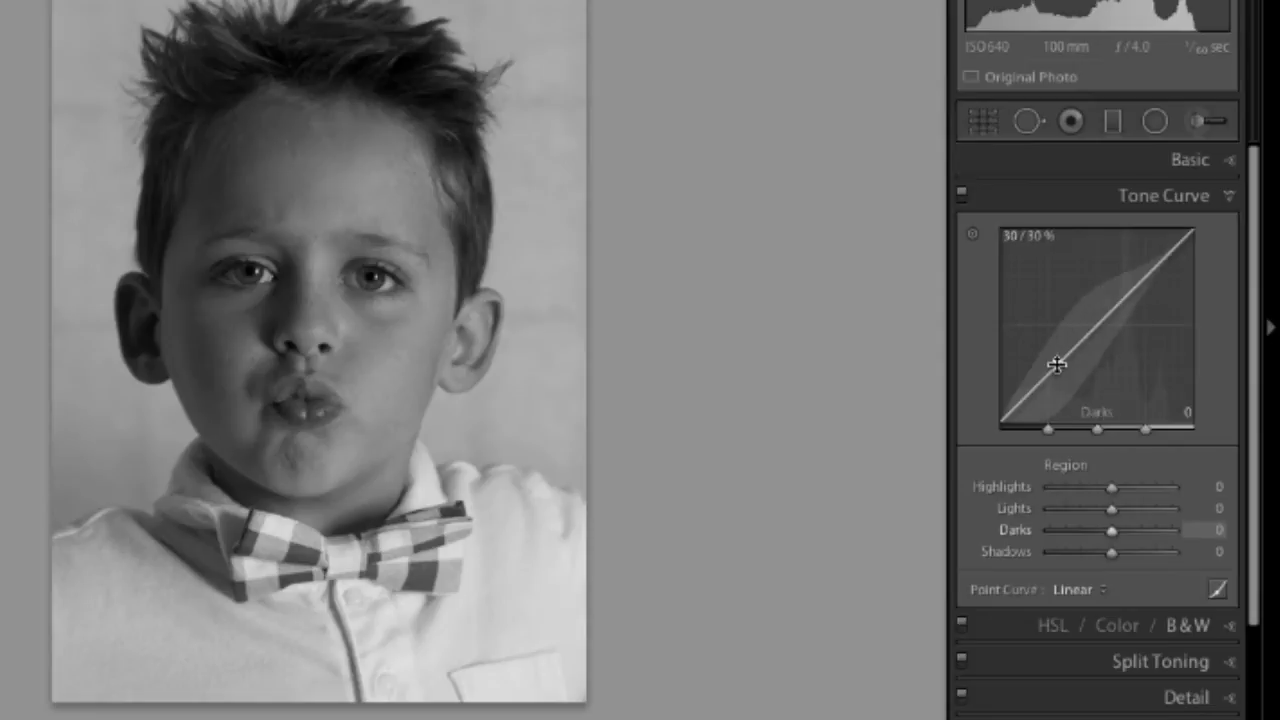
- Activate the Targeted Adjustment Tool to adjust the curve by sampling the photo
left_click(972, 238)
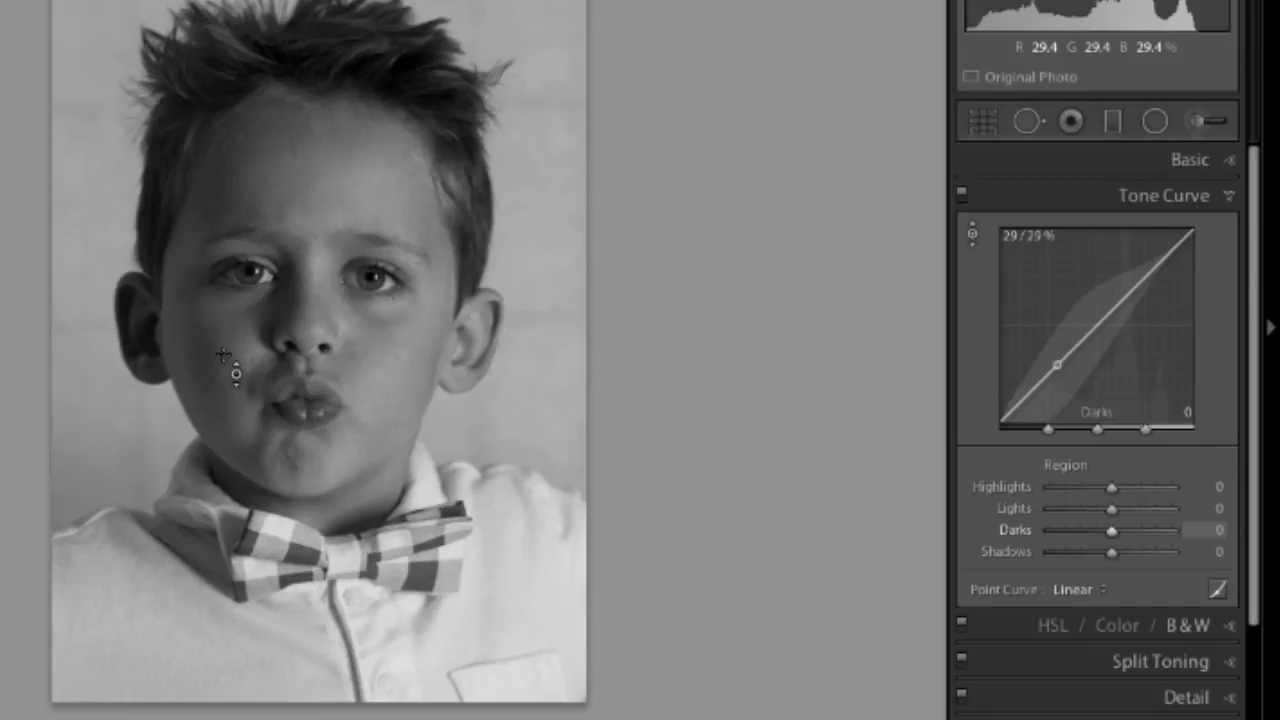
- Brighten the portrait from the cheek, raising Darks to +63 and Lights to +54
key("Up")
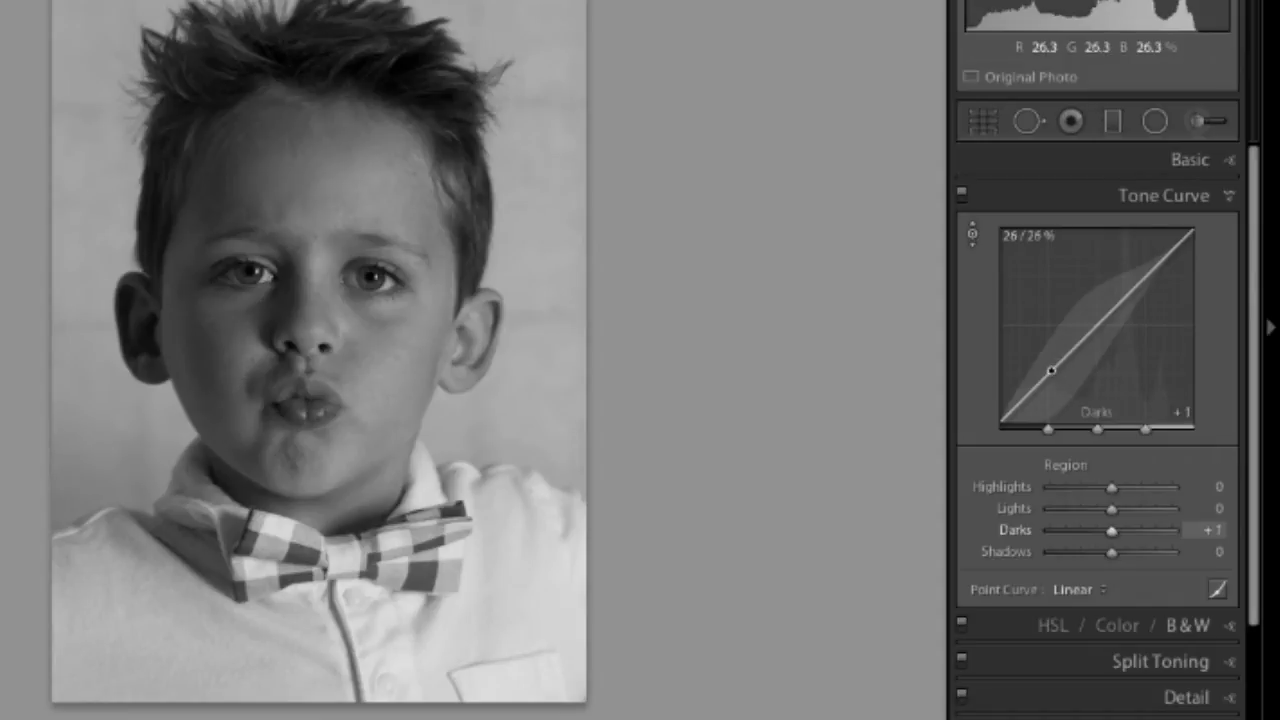
key("Up")
key("Up")
key("Up")
key("Up")
key("Up")
key("Up")
key("Up")
key("Up")
key("Up")
key("Up")
key("Up")
key("Up")
key("Up")
key("Up")
key("Up")
key("Up")
key("Up")
key("Up")
key("Up")
key("Up")
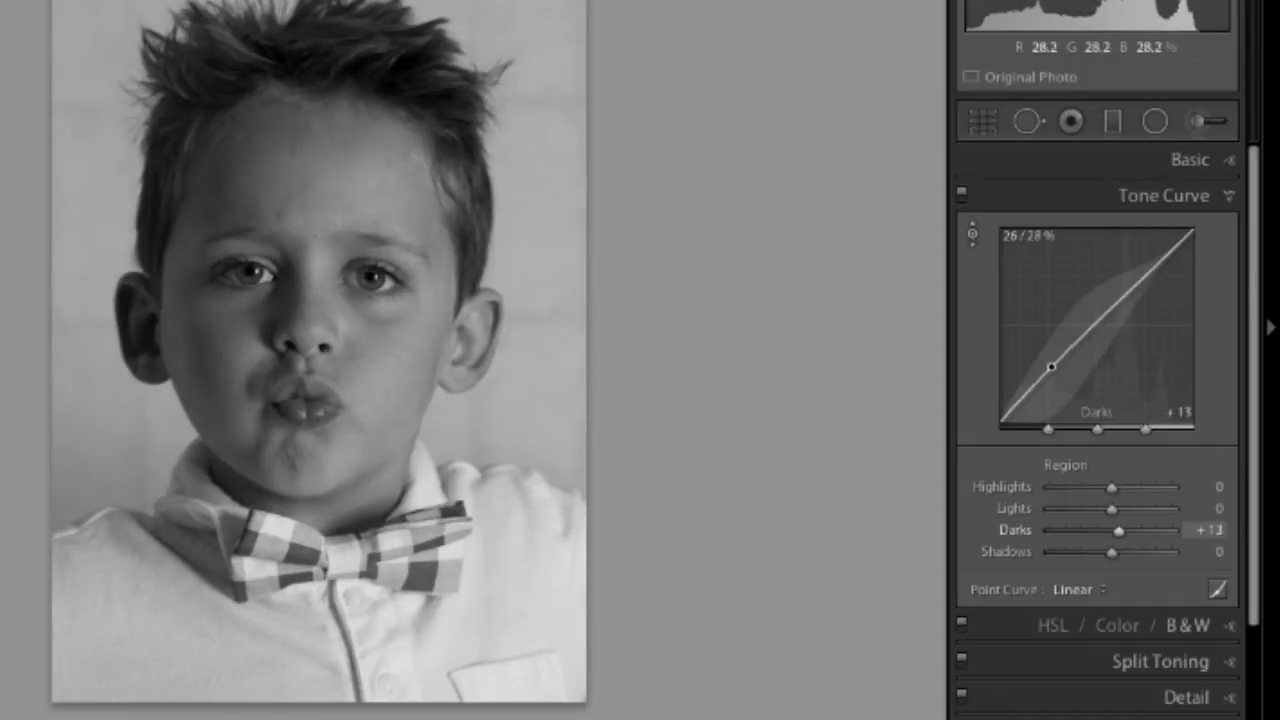
key("Up")
key("Up")
key("Up")
key("Up")
key("Up")
key("Up")
key("Up")
key("Up")
key("Up")
key("Up")
key("Up")
key("Up")
key("Up")
key("Up")
key("Up")
key("Up")
key("Up")
key("Up")
key("Up")
key("Up")
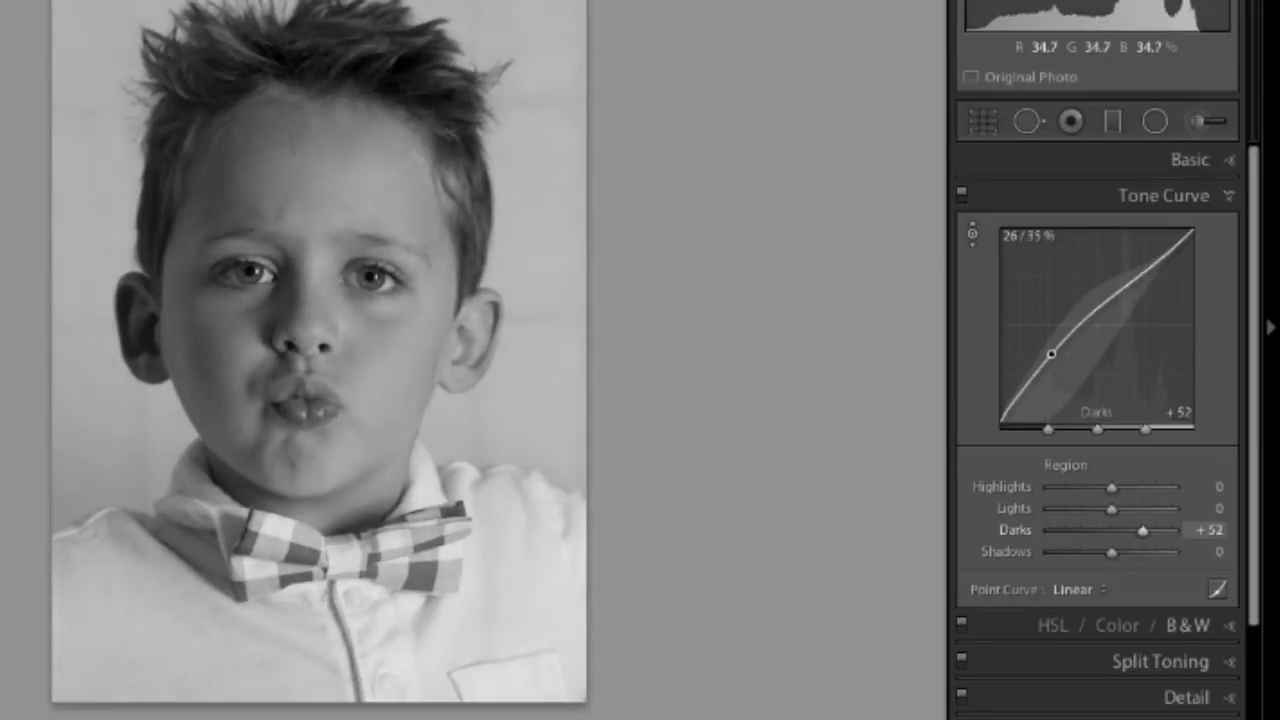
key("Up")
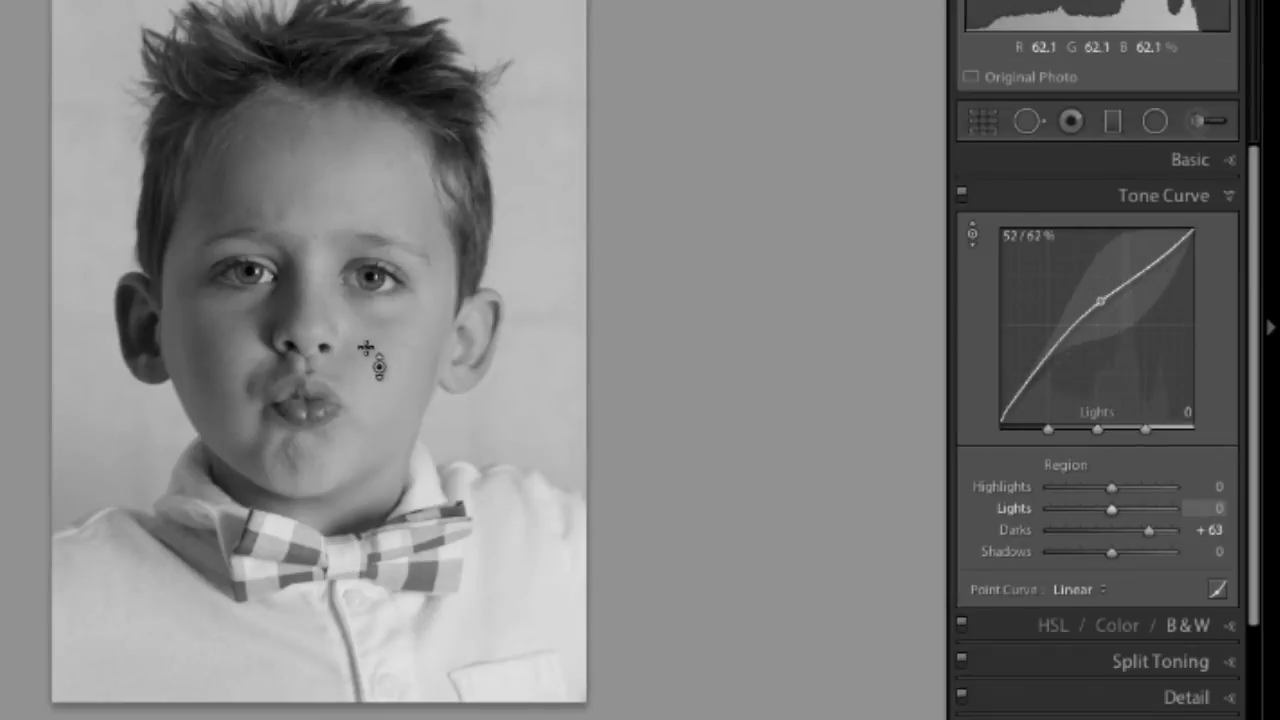
left_click_drag(383, 362, 383, 302)
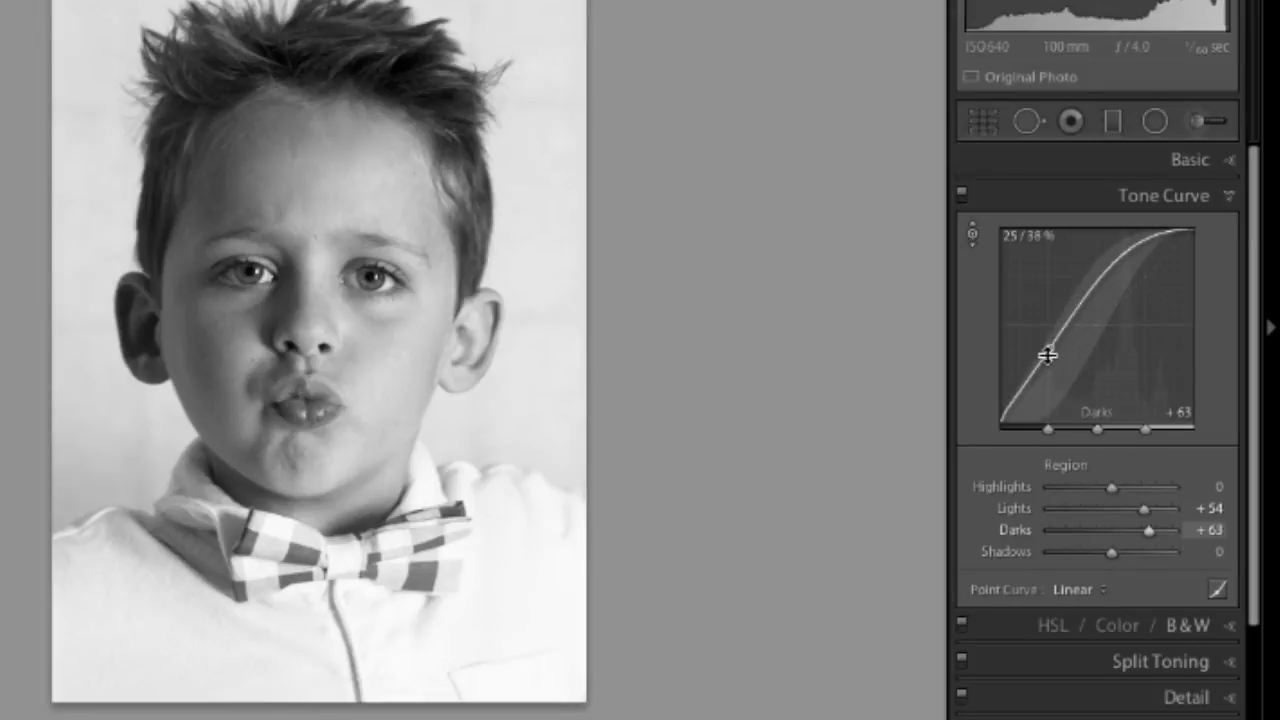
- Drag the curve to set Darks back to 0 and Lights to +87
left_click_drag(1047, 354, 1048, 367)
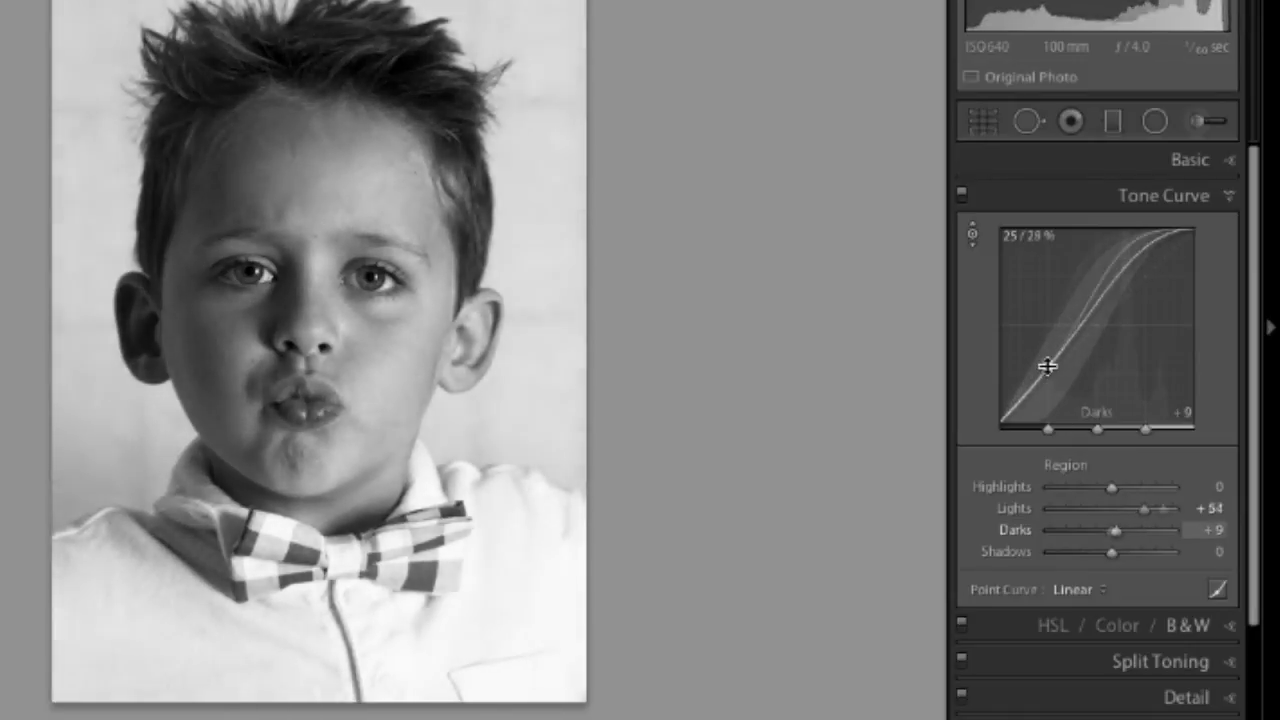
left_click_drag(1100, 330, 1093, 288)
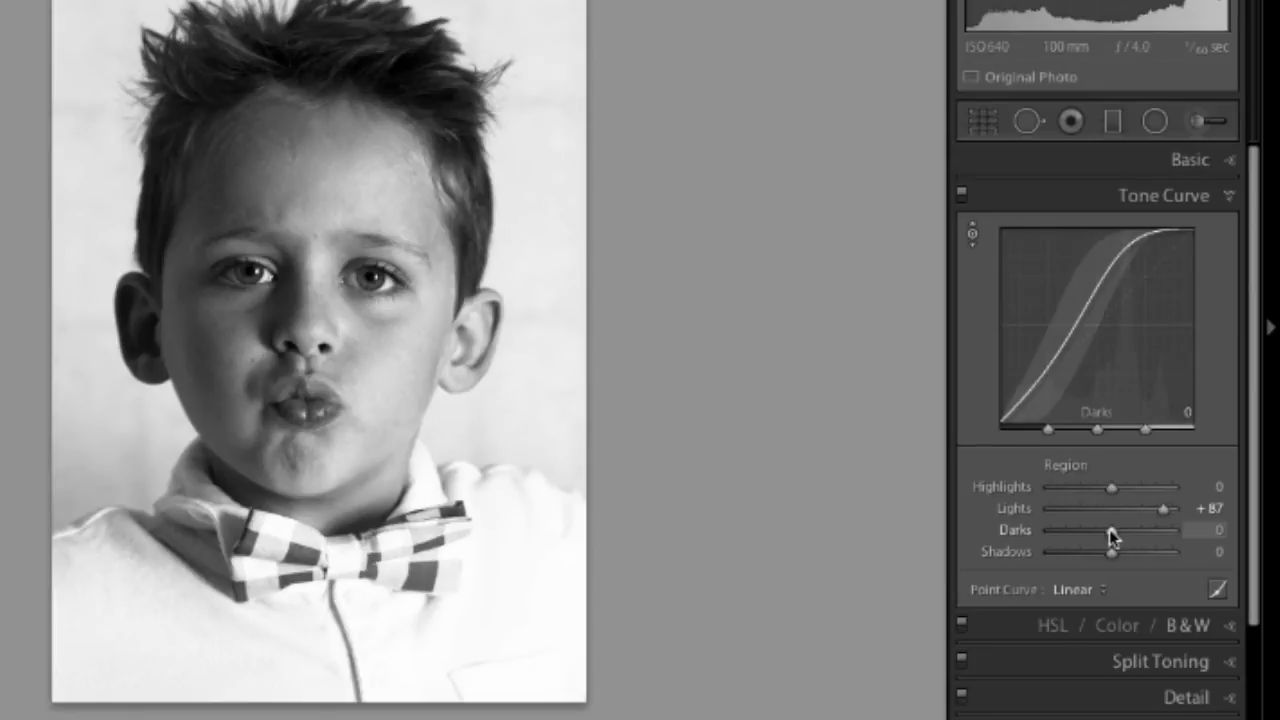
- Raise the Darks slider to +71, keeping Lights at +87
left_click_drag(1109, 531, 1152, 534)
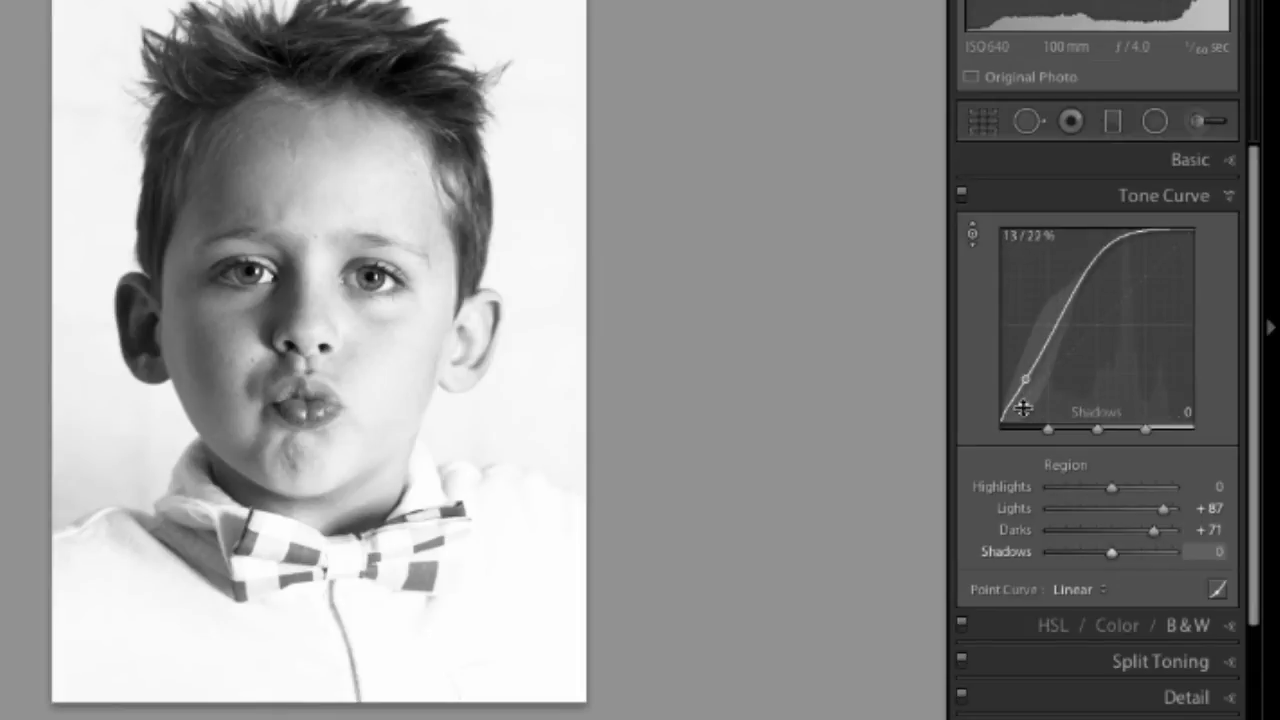
mouse_move(1046, 434)
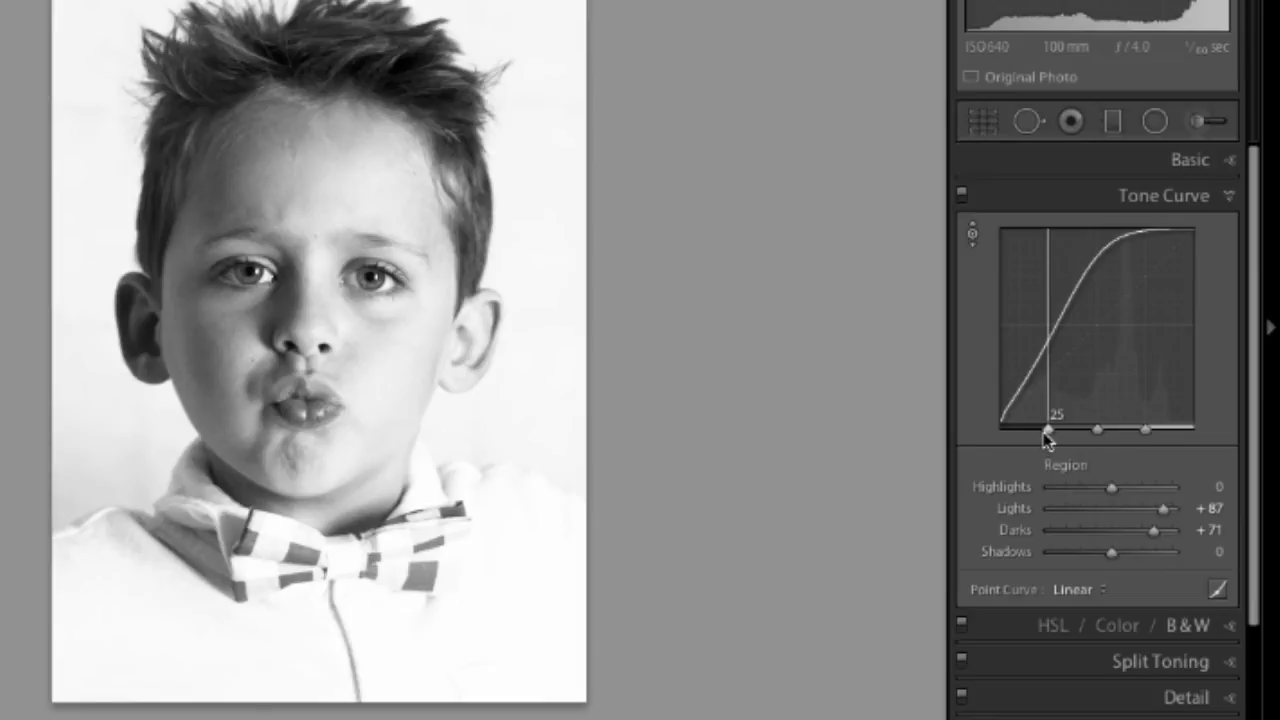
- Shift the shadows/darks split point, set Shadows to +32 and drop Darks to -3
left_click_drag(1050, 433, 1109, 434)
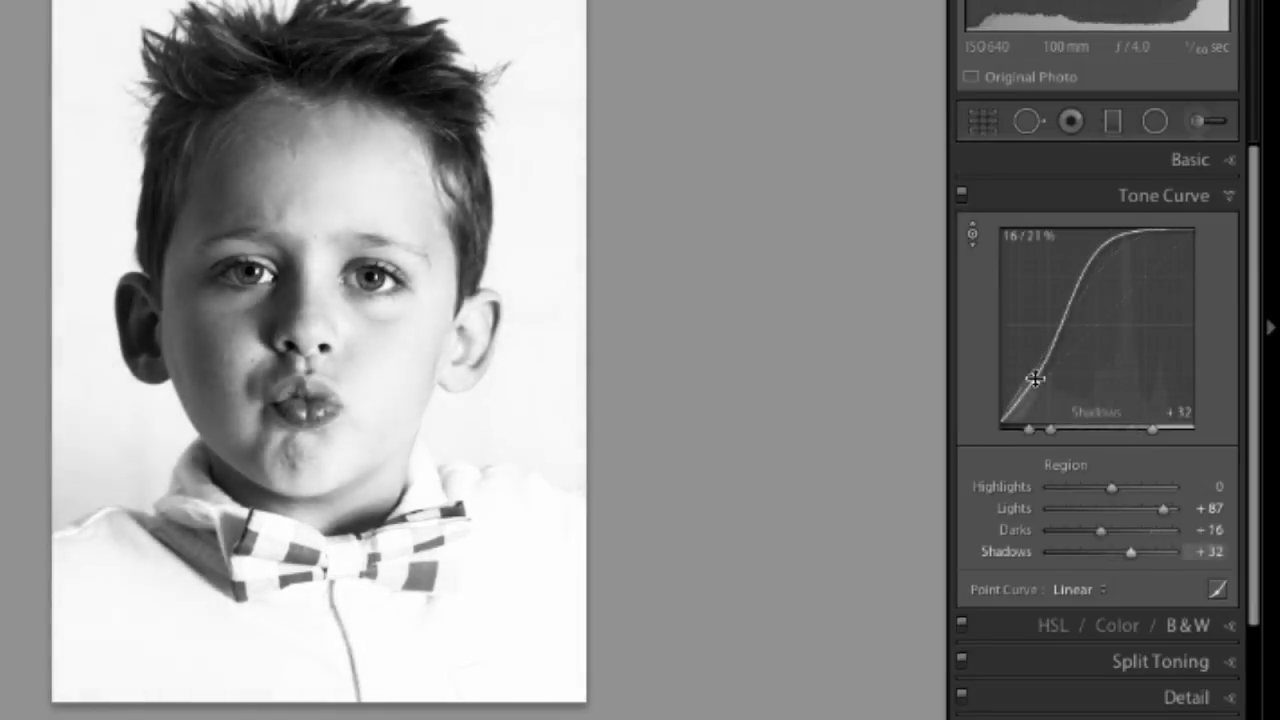
mouse_move(1057, 434)
left_mouse_down()
mouse_move(1097, 440)
mouse_move(1048, 447)
mouse_move(1029, 430)
mouse_move(1052, 440)
left_mouse_up()
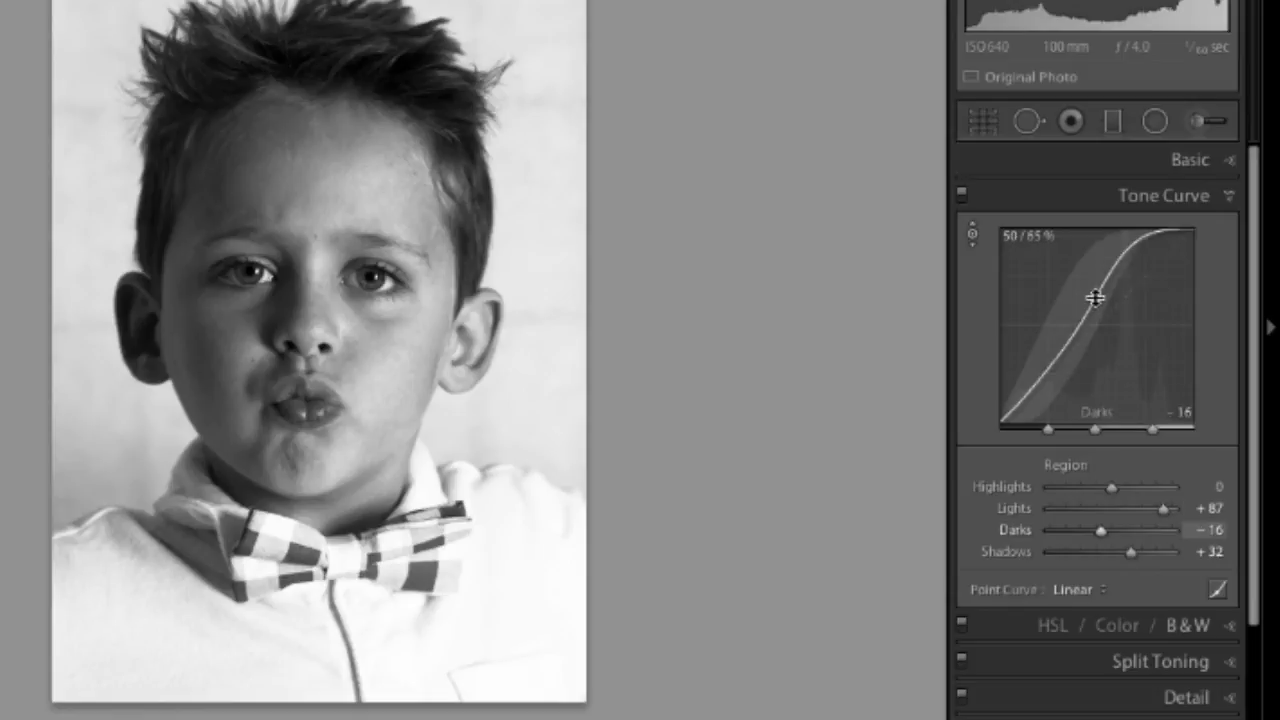
mouse_move(1094, 294)
left_mouse_down()
mouse_move(1097, 306)
mouse_move(1095, 287)
left_mouse_up()
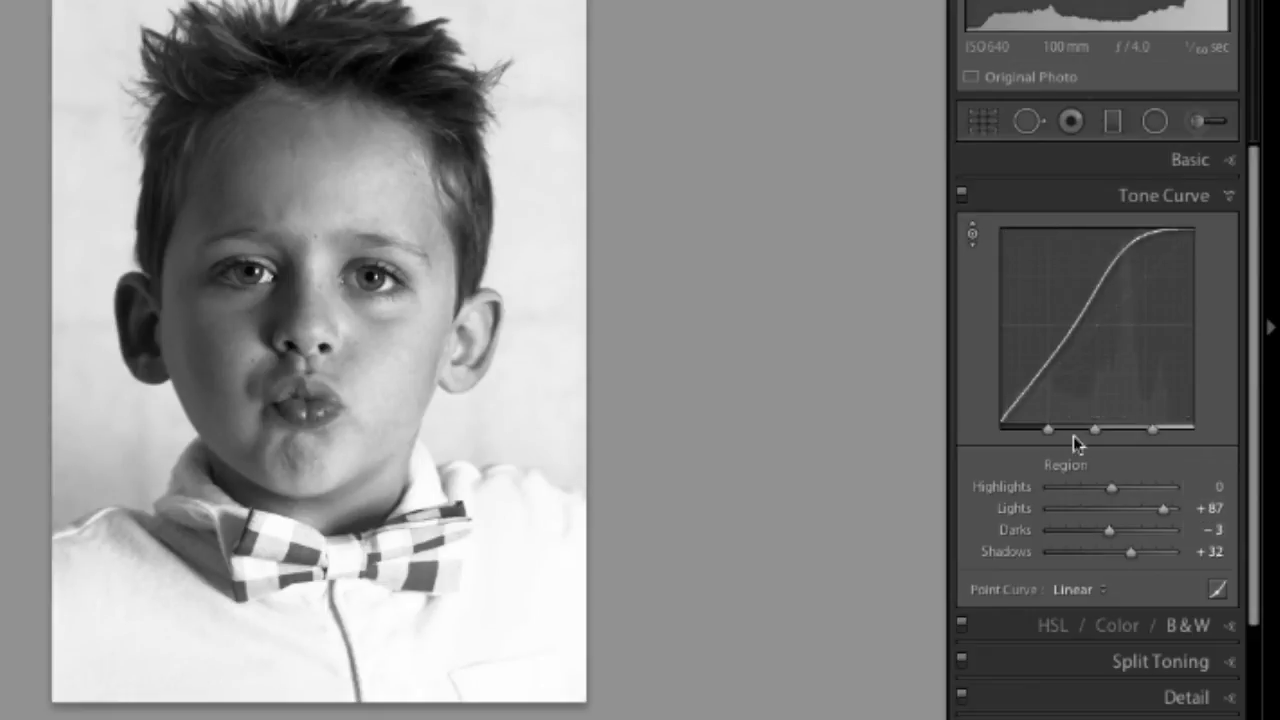
- Ease Lights down to +75 and raise Highlights to +11, with Darks at +49
left_click_drag(1163, 506, 1112, 558)
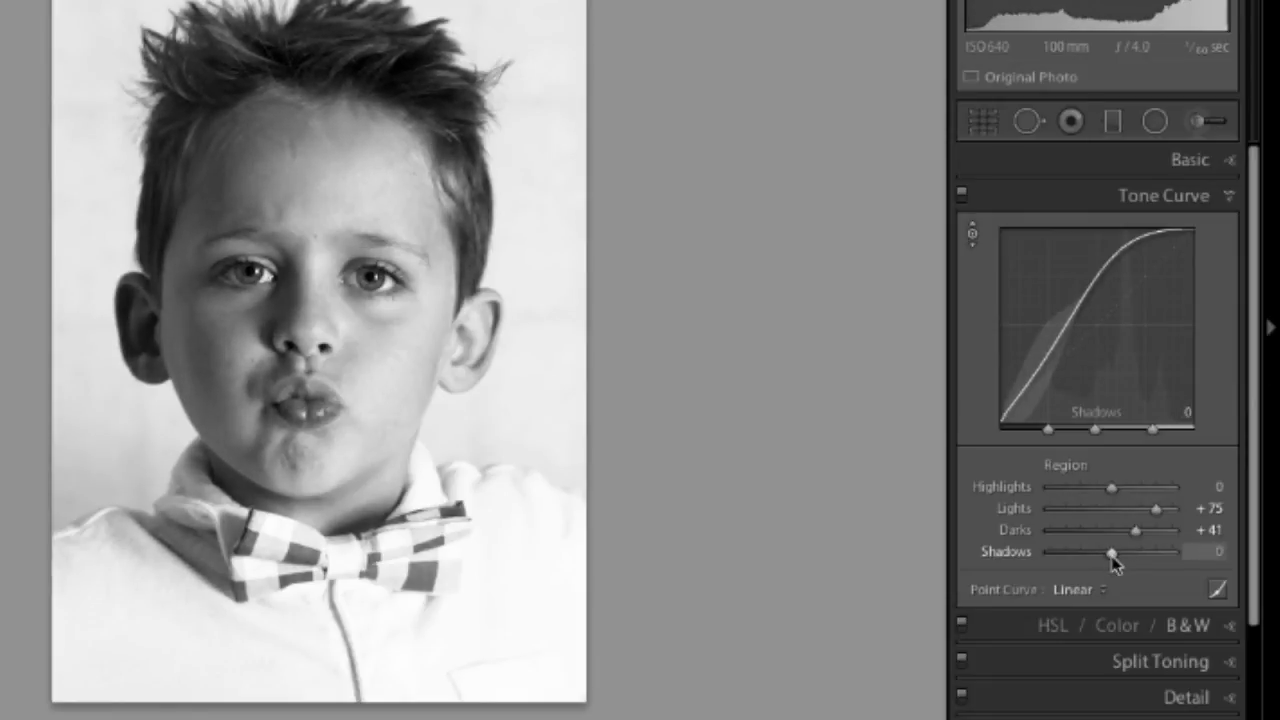
left_click_drag(1112, 489, 1141, 530)
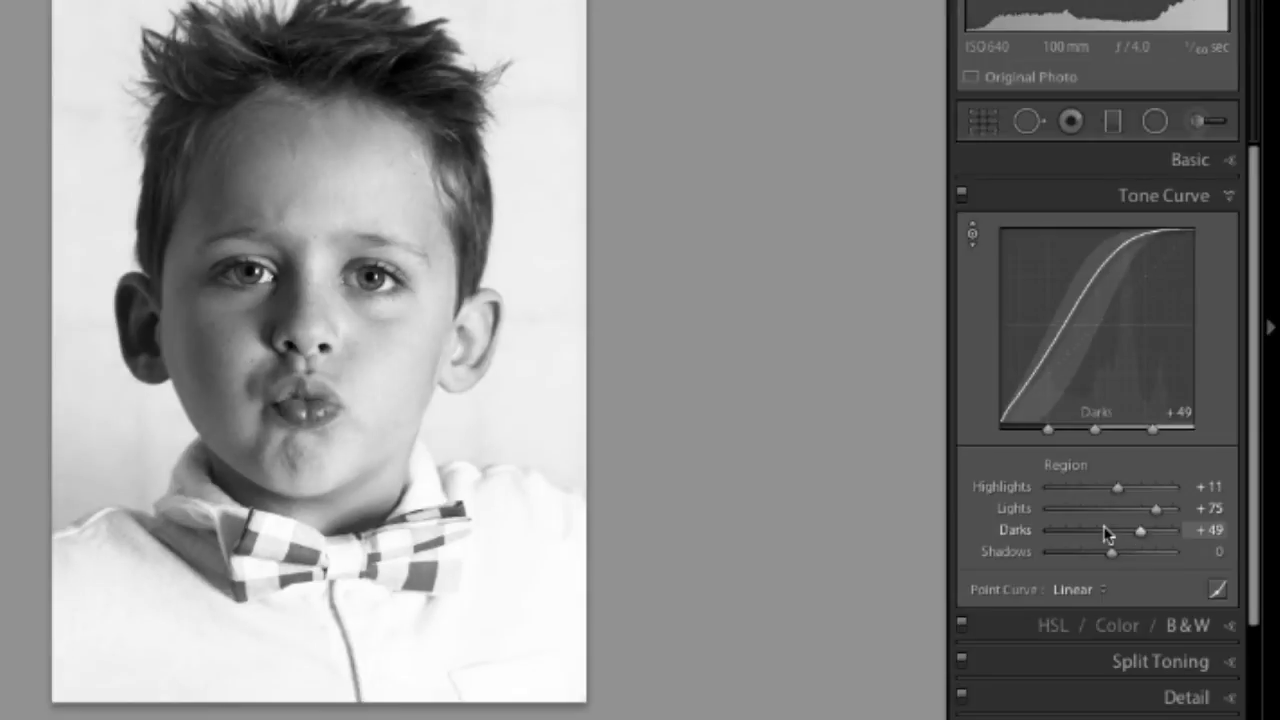
left_click(961, 194)
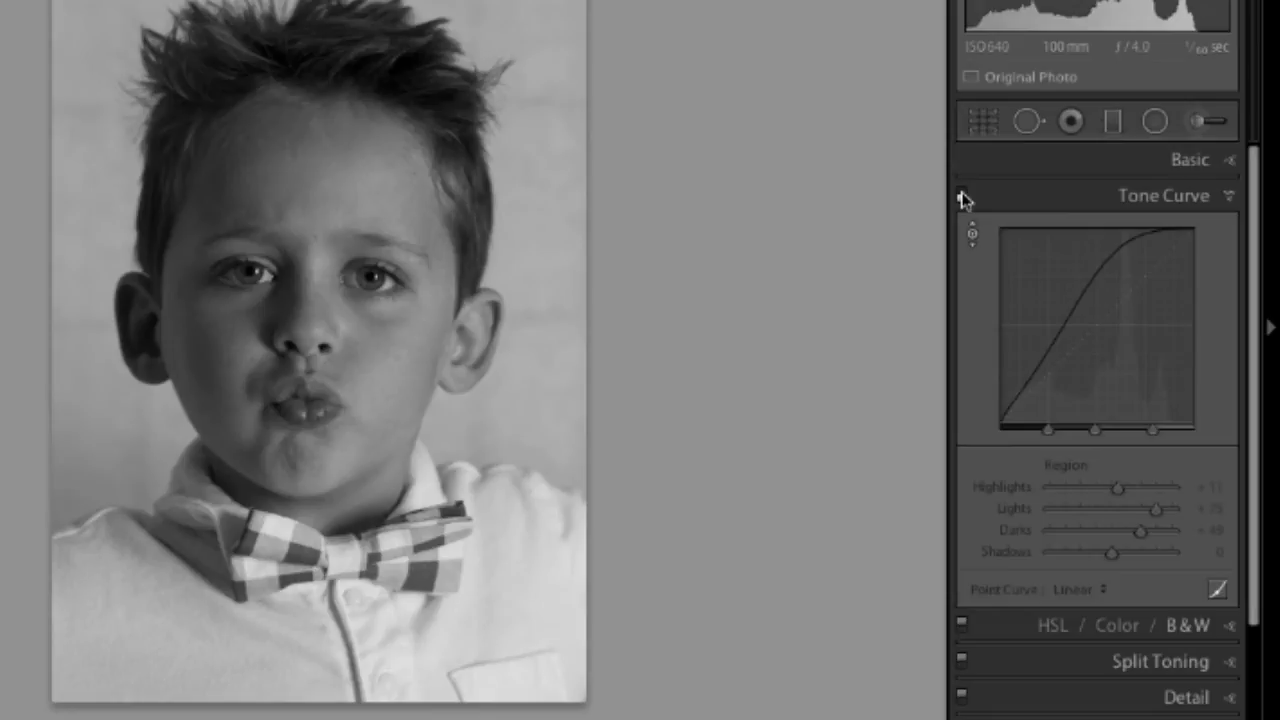
left_click(961, 194)
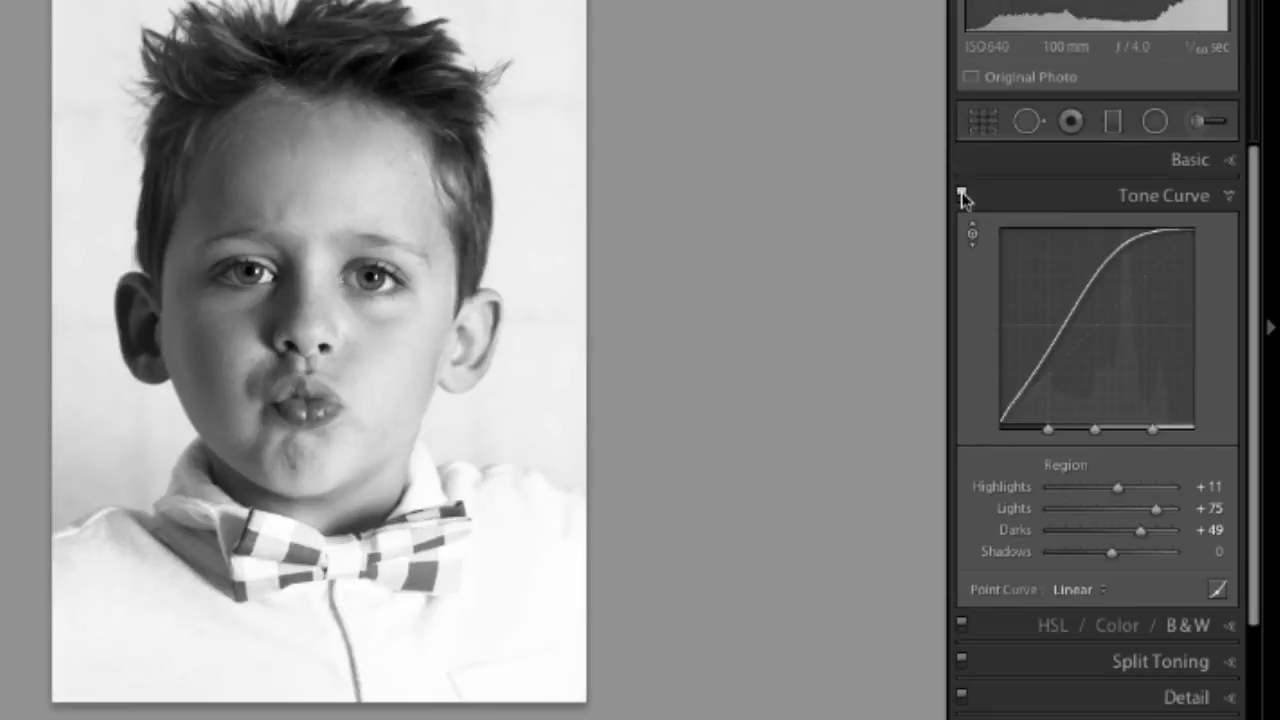
left_click(961, 194)
left_click(961, 194)
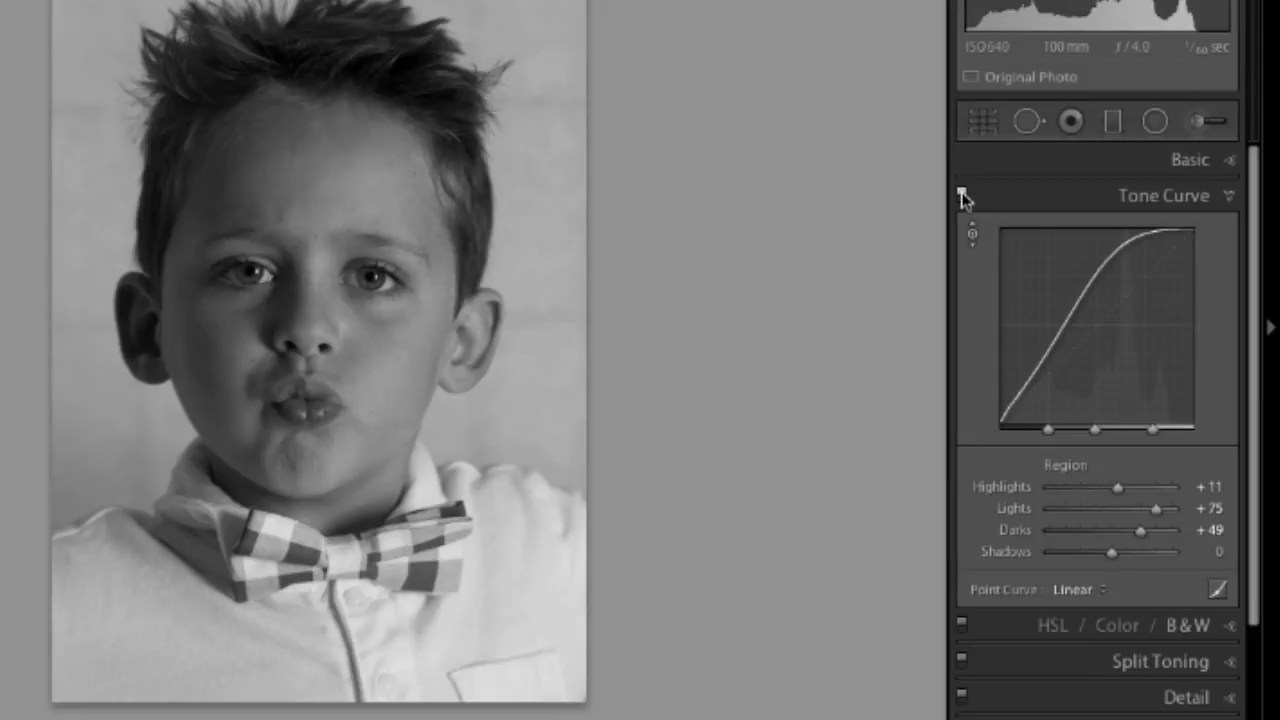
left_click(961, 194)
left_click(961, 194)
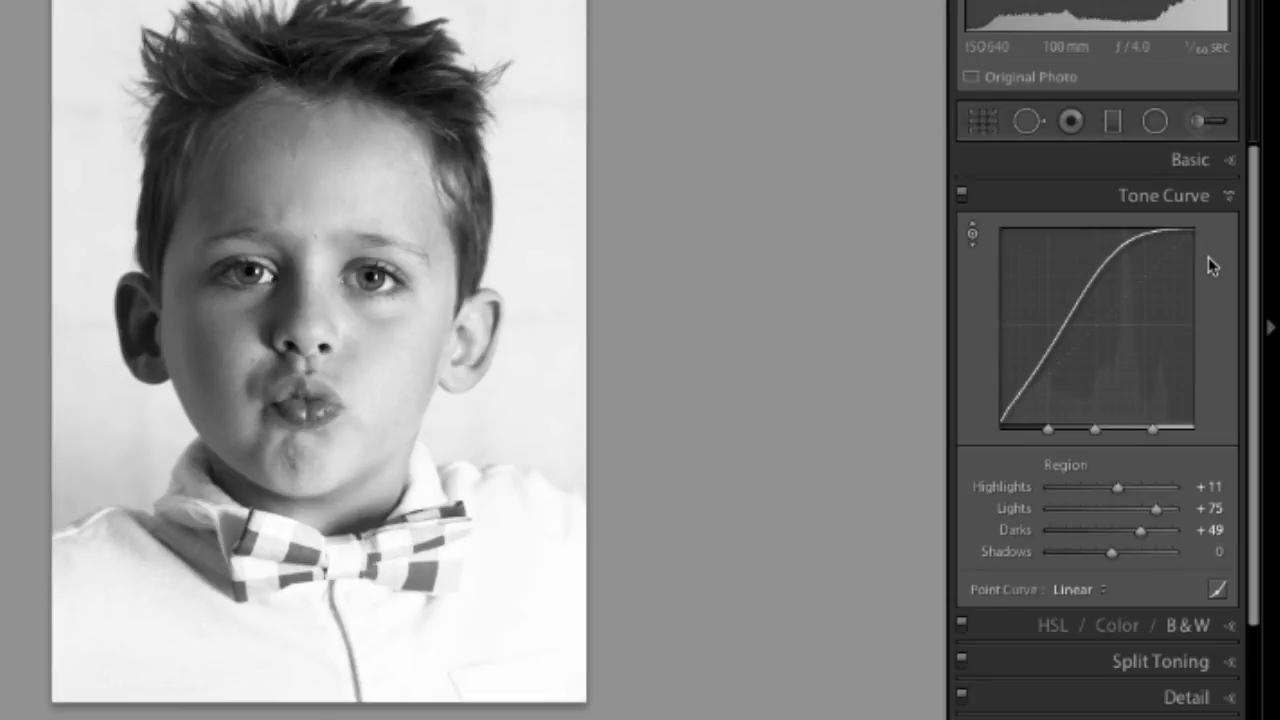
- Switch to point-curve editing on the RGB channel and advance to the festival crowd photo
left_click(1218, 591)
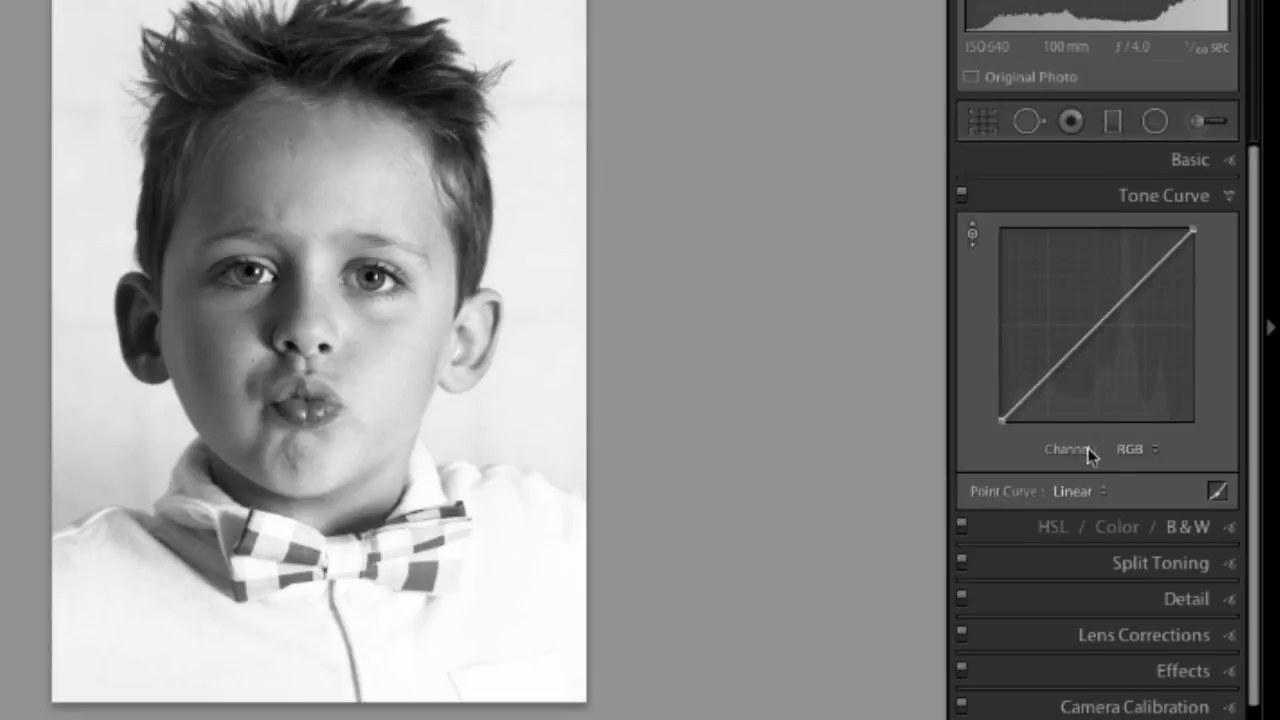
left_click(1131, 452)
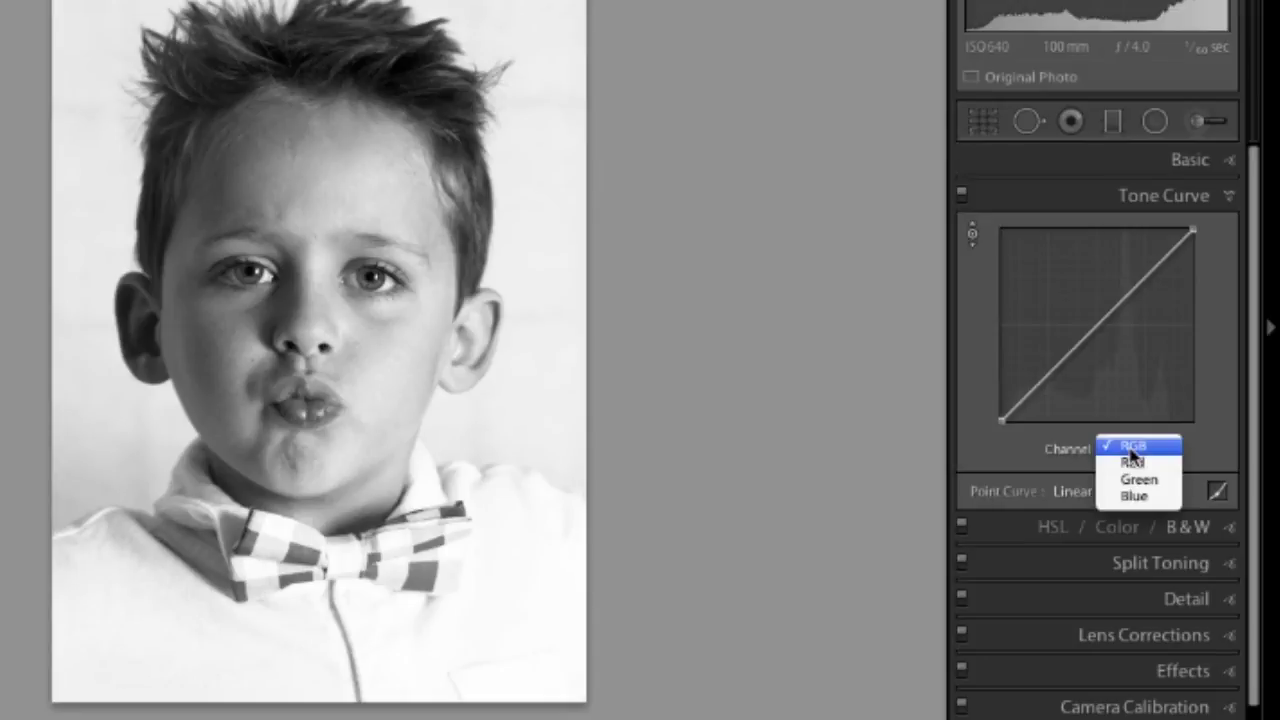
left_click(976, 430)
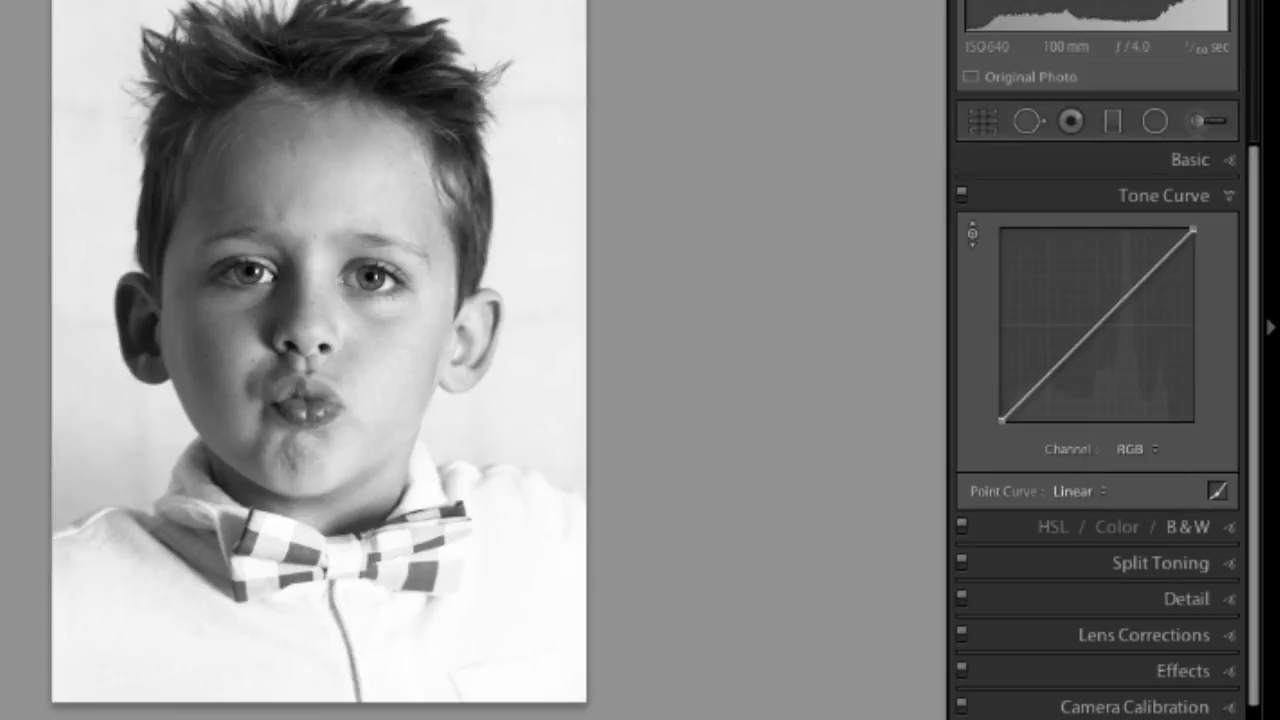
key("Right")
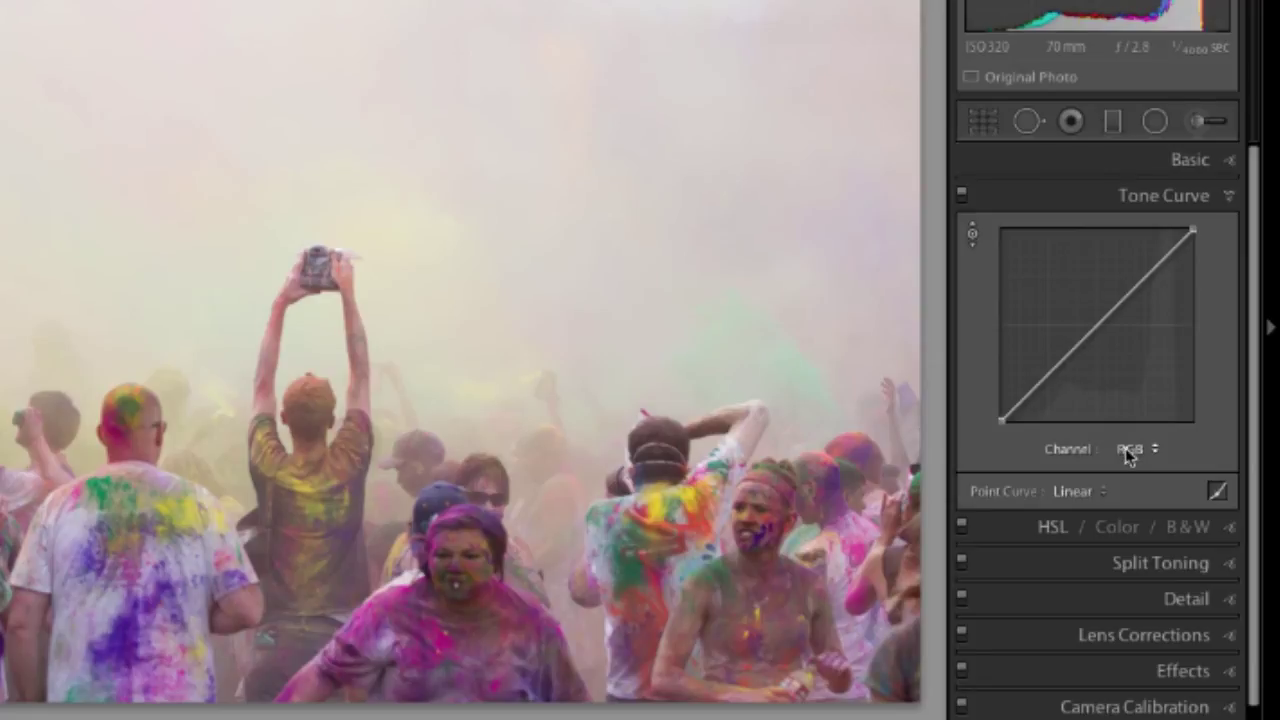
- Add a mid-curve RGB point and pull the lower point down toward an S-curve
left_click(1095, 327)
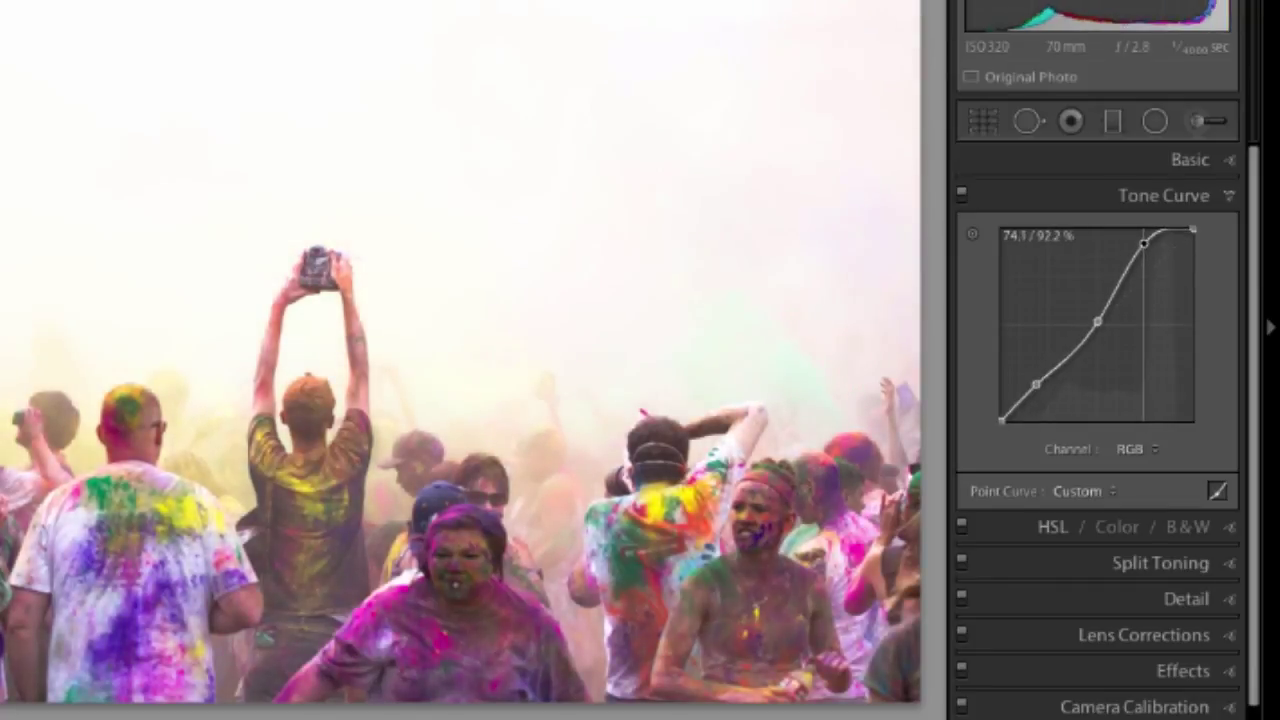
left_click_drag(1035, 383, 1053, 403)
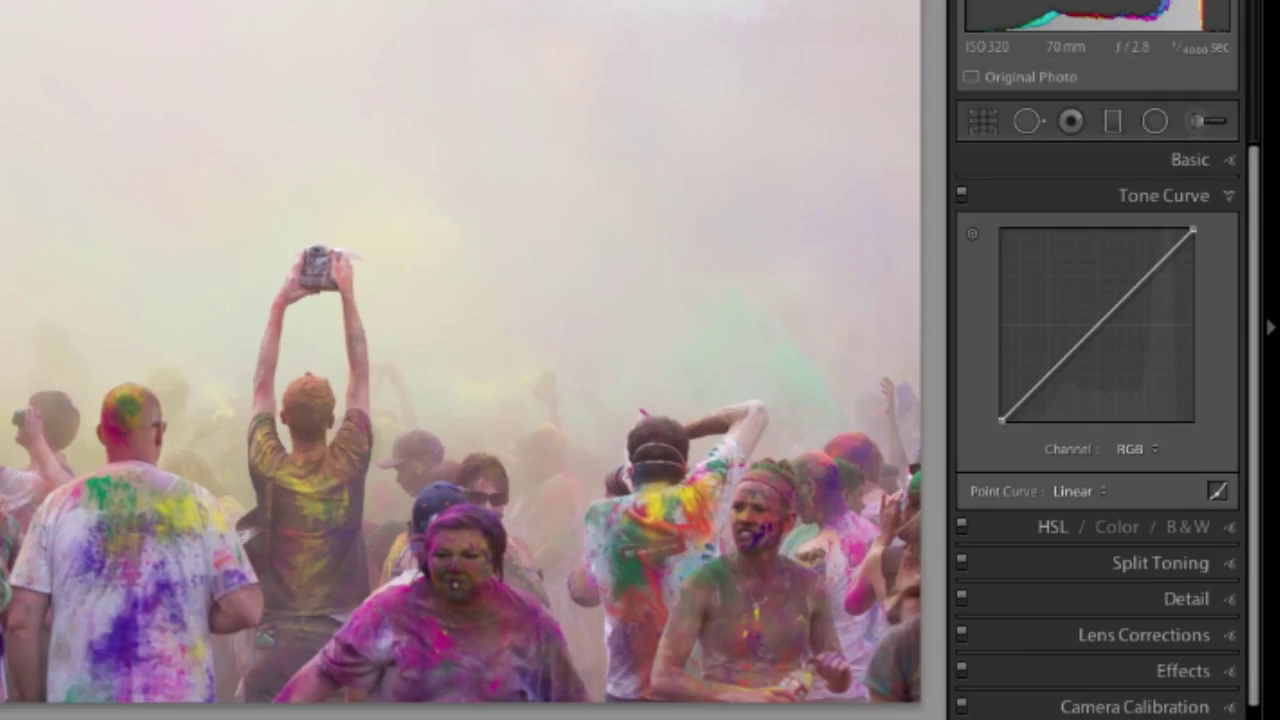
- Cycle the Tone Curve channel through Red and Green, then return to the combined RGB curve
left_click(1130, 449)
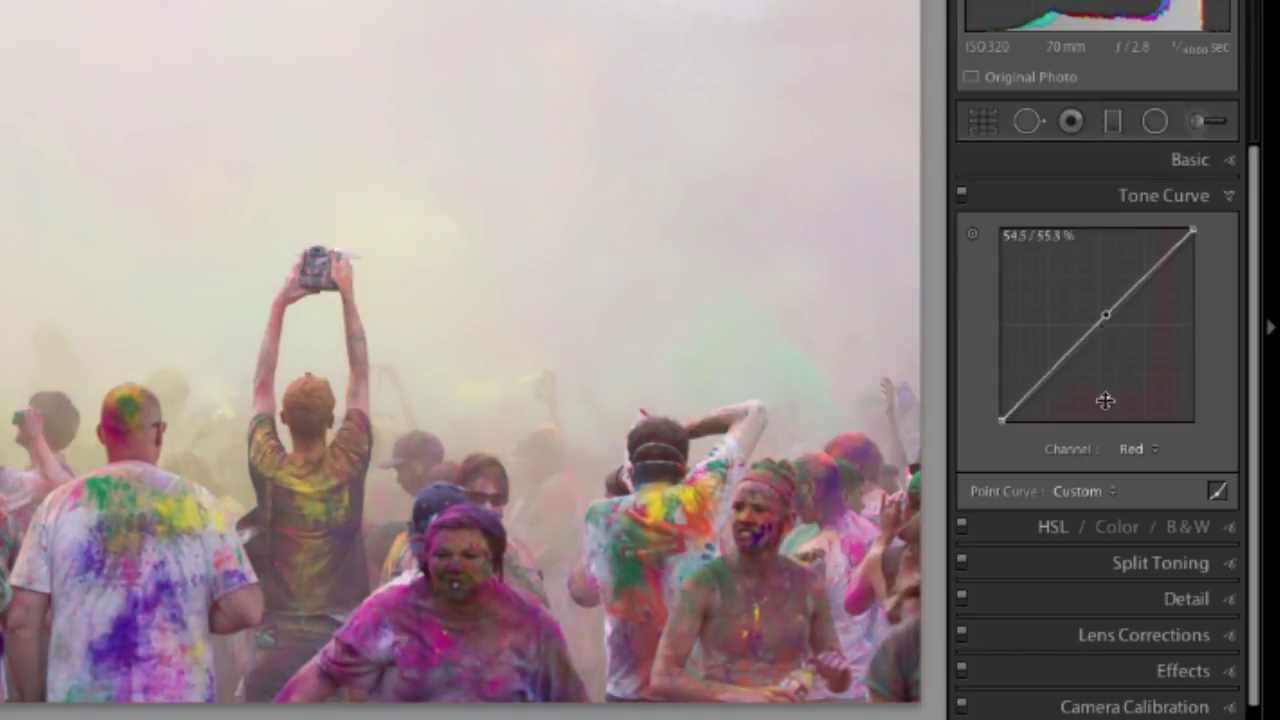
left_click(1136, 449)
left_click(1138, 463)
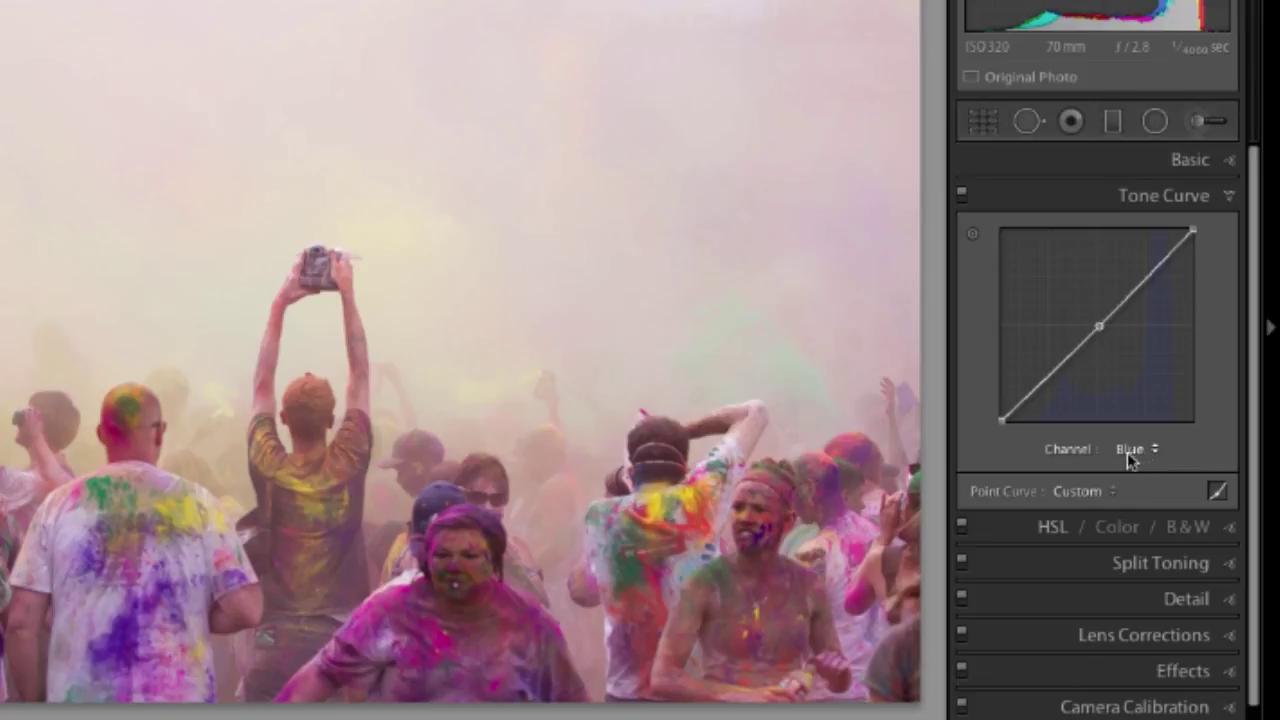
left_click(1130, 452)
left_click(1126, 397)
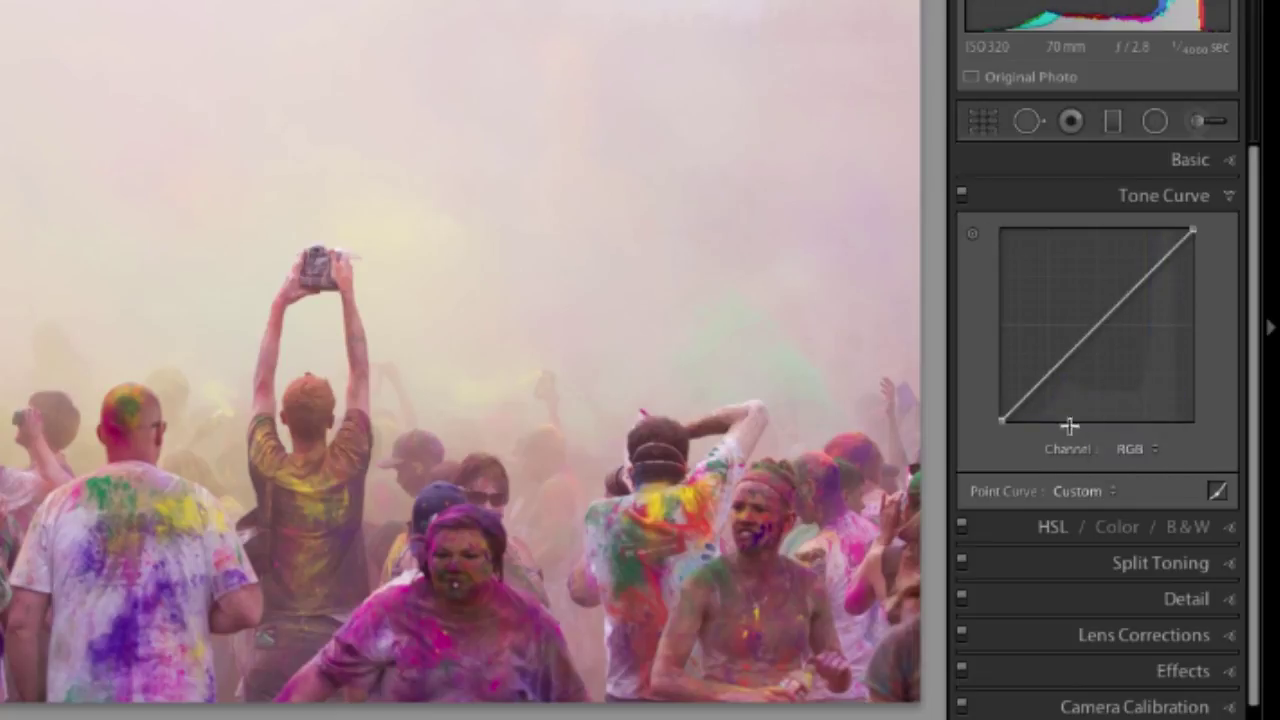